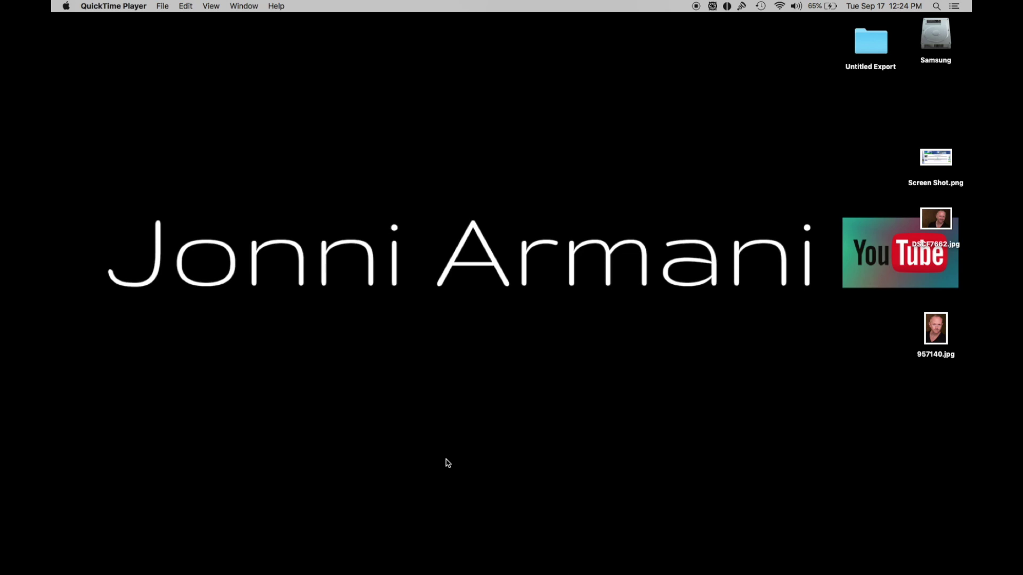
# Bring up the Dock to restore the minimized Final Cut Pro window.
pyautogui.moveTo(485, 566)
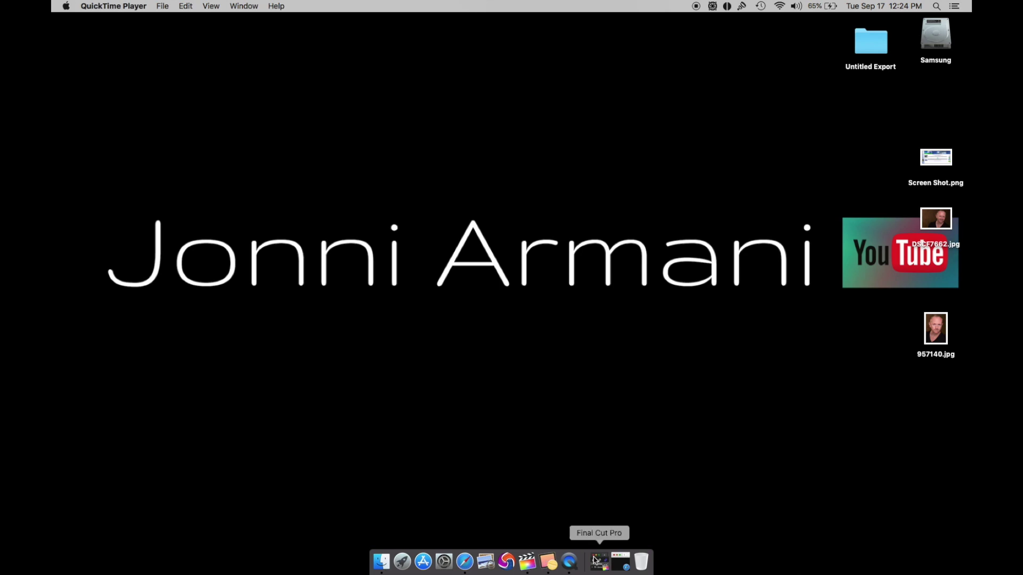
# Restore Final Cut Pro and try dragging the marker from clip C0025 to clip C0019 near 1:03.
pyautogui.click(604, 569)
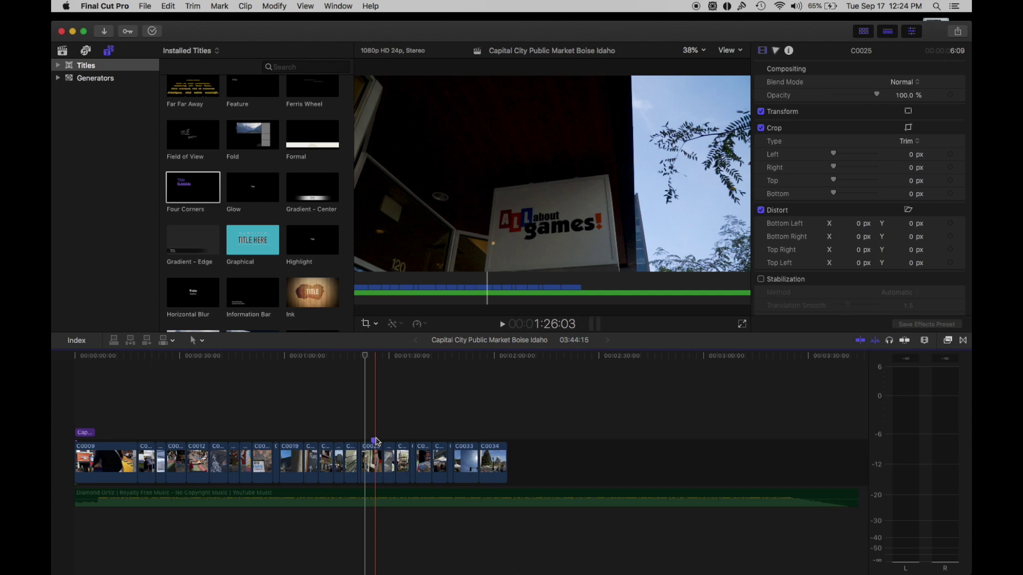
pyautogui.moveTo(376, 441); pyautogui.dragTo(389, 436)
pyautogui.click(297, 413)
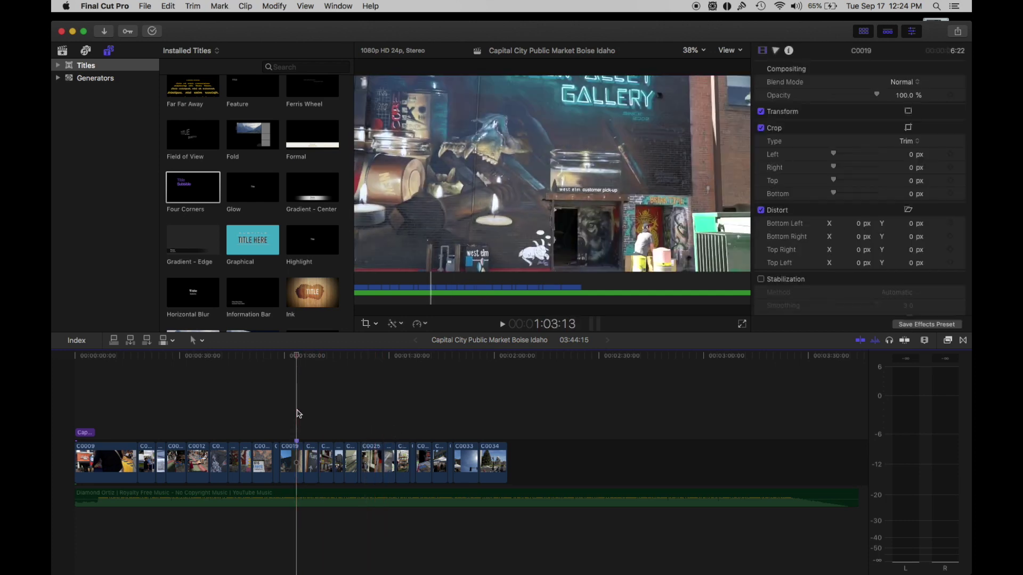
pyautogui.moveTo(292, 438); pyautogui.dragTo(289, 442)
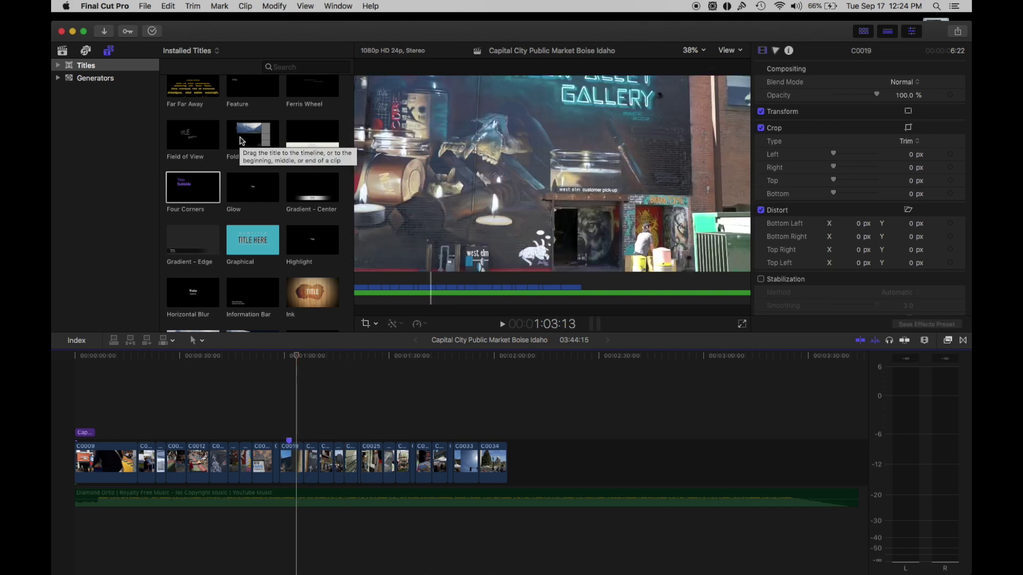
# Minimize Final Cut Pro and open Safari full screen on the commandpost.io page.
pyautogui.click(73, 32)
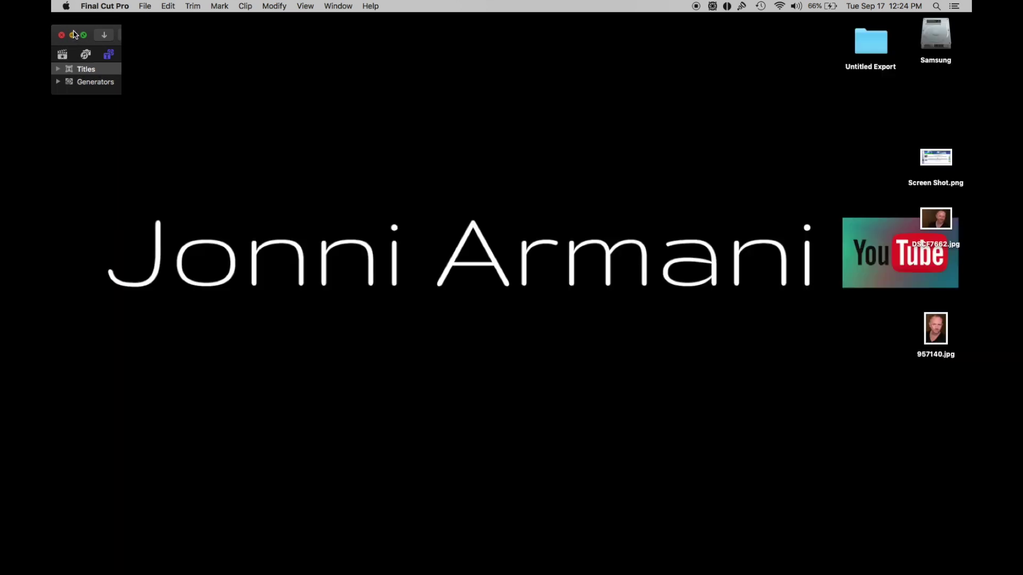
pyautogui.click(471, 569)
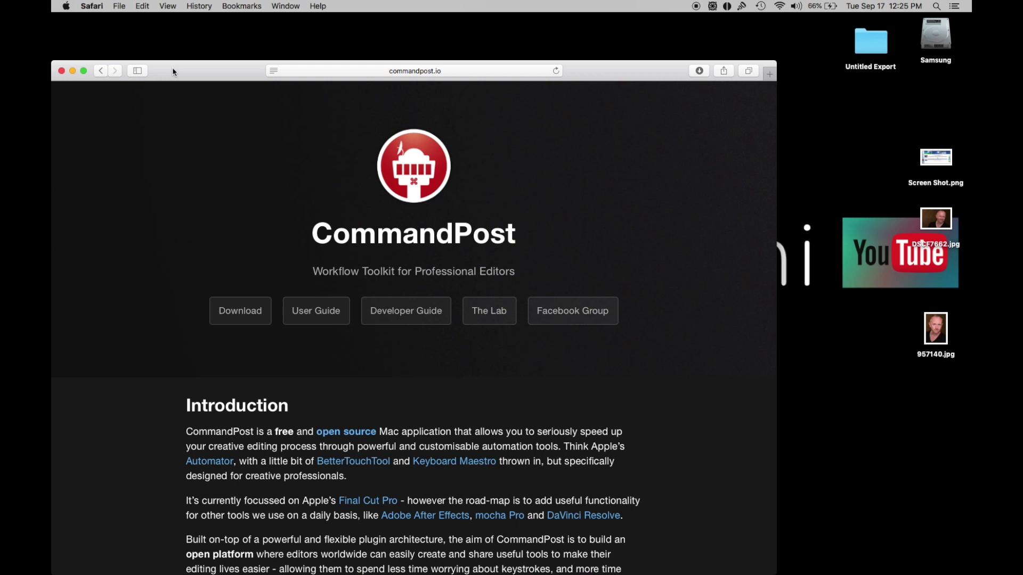
pyautogui.click(84, 71)
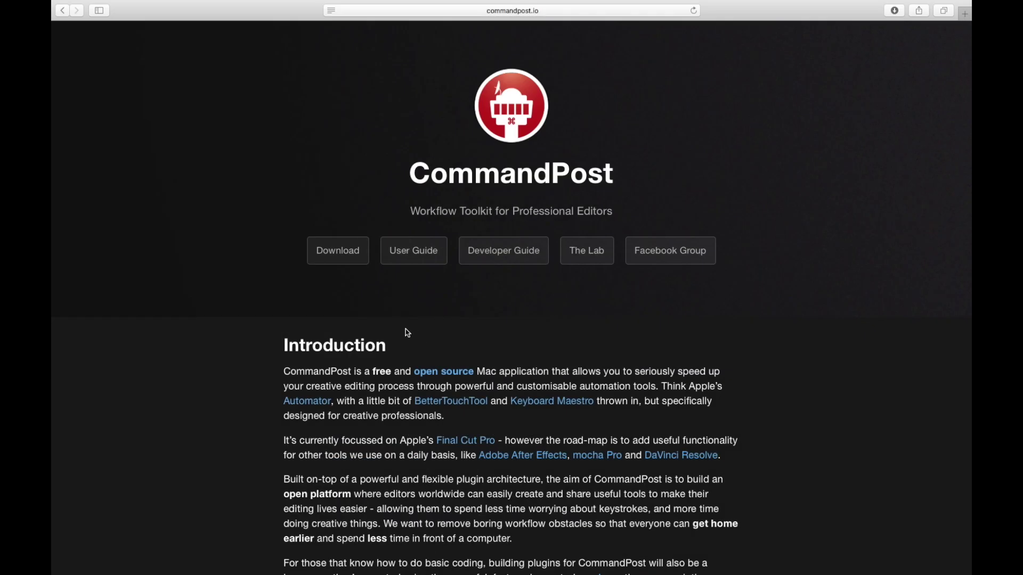
# Scroll to the Download section and download CommandPost_1.0.0-beta.77.dmg.
pyautogui.scroll(-10, 408, 335)
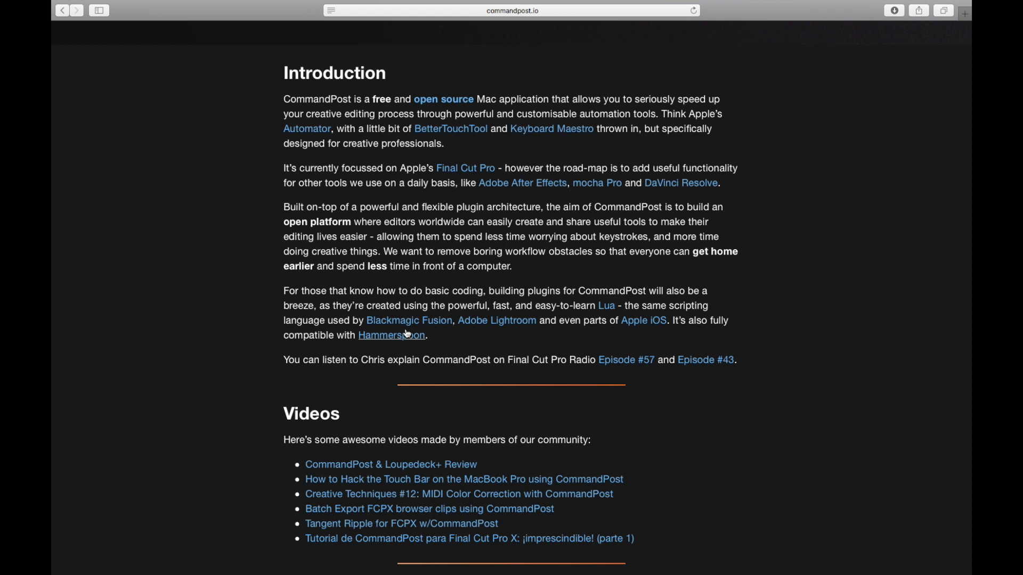
pyautogui.scroll(-15, 408, 335)
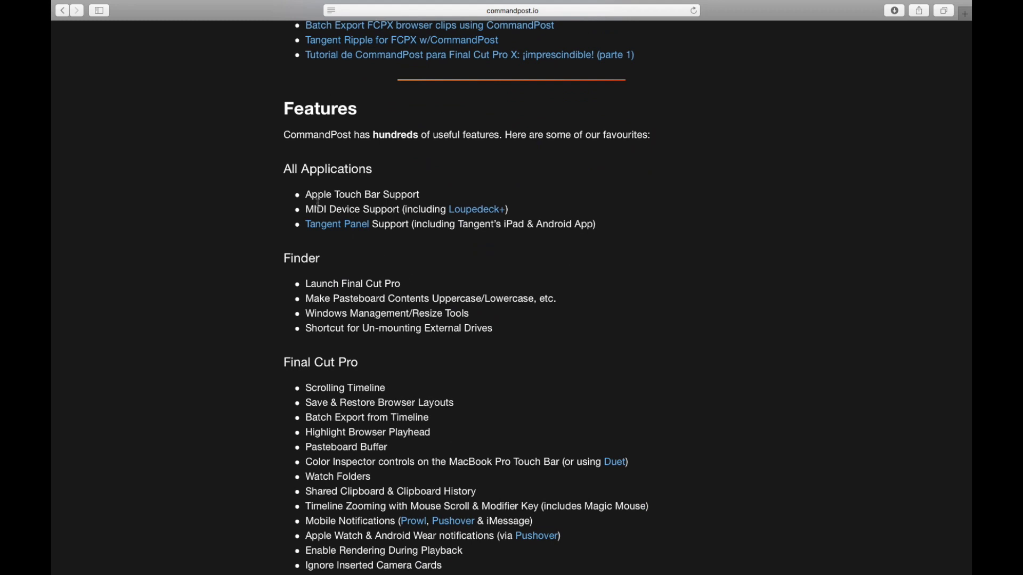
pyautogui.scroll(-2, 346, 316)
pyautogui.scroll(-8, 347, 316)
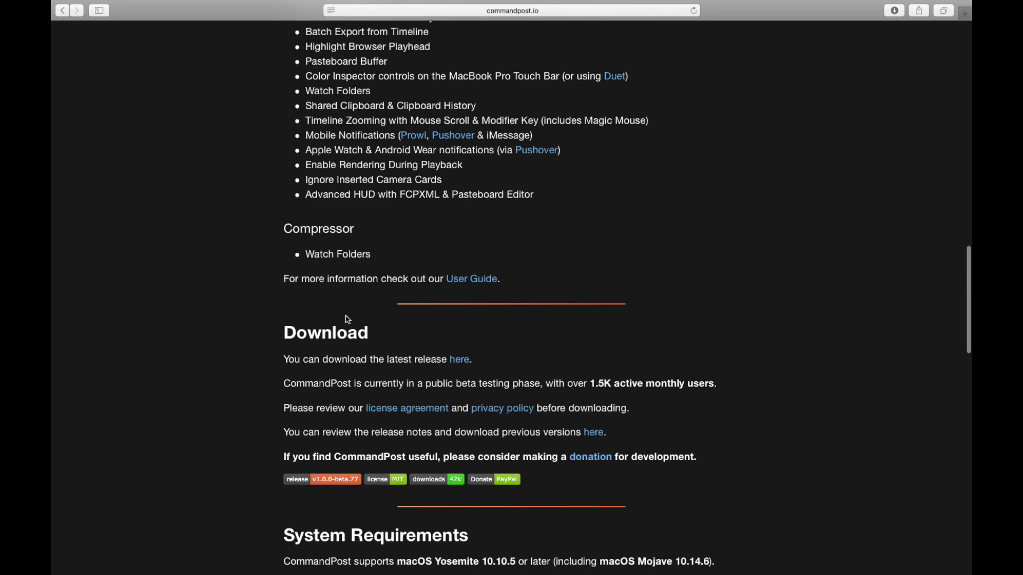
pyautogui.scroll(6, 347, 316)
pyautogui.scroll(2, 347, 317)
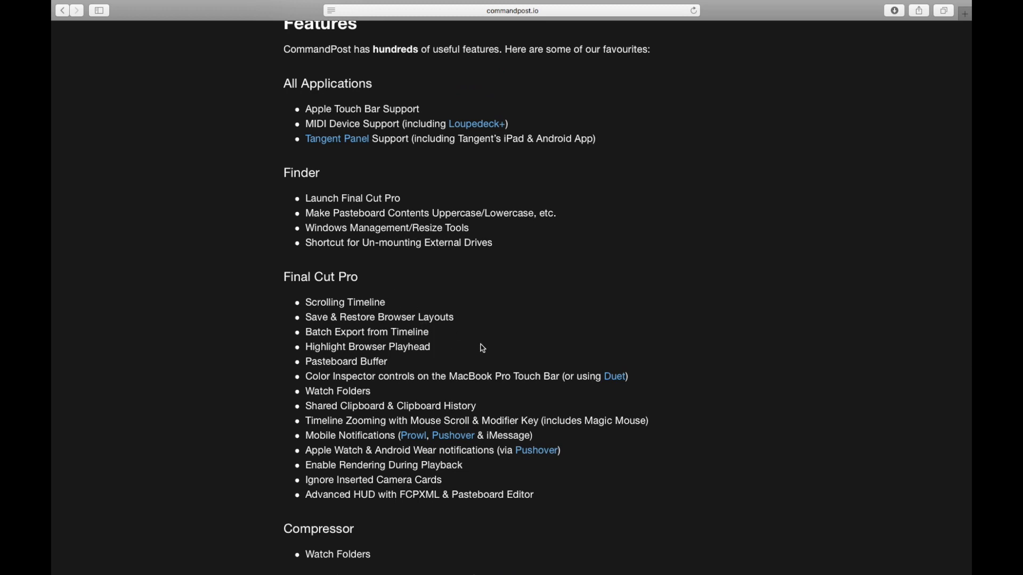
pyautogui.scroll(7, 484, 349)
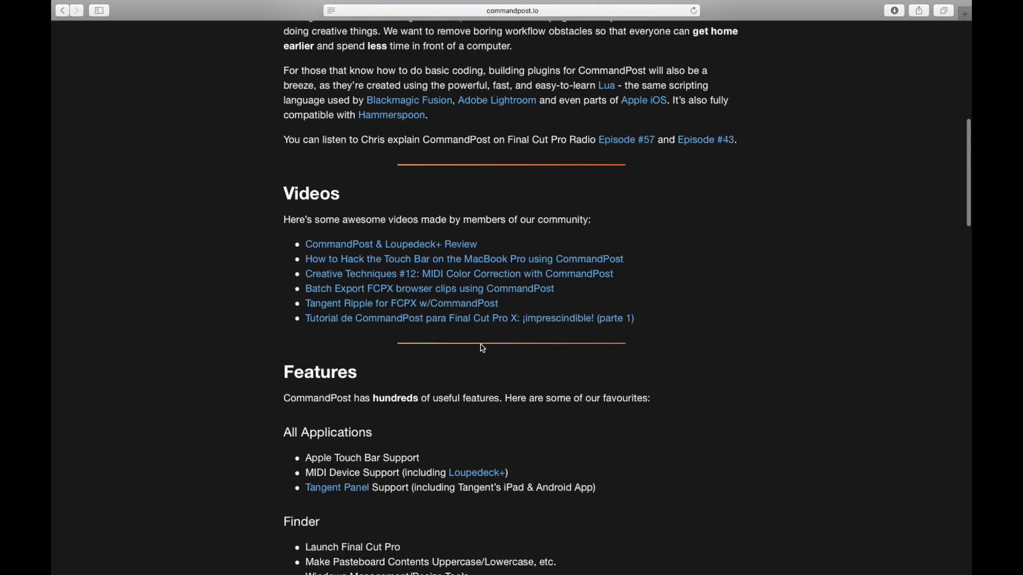
pyautogui.scroll(4, 483, 349)
pyautogui.scroll(-5, 482, 348)
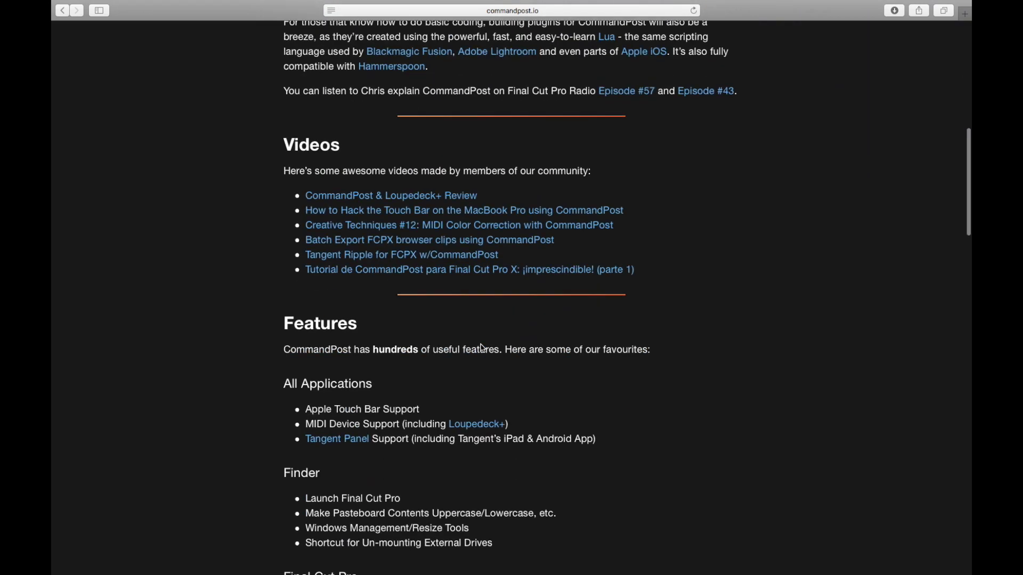
pyautogui.scroll(-10, 482, 348)
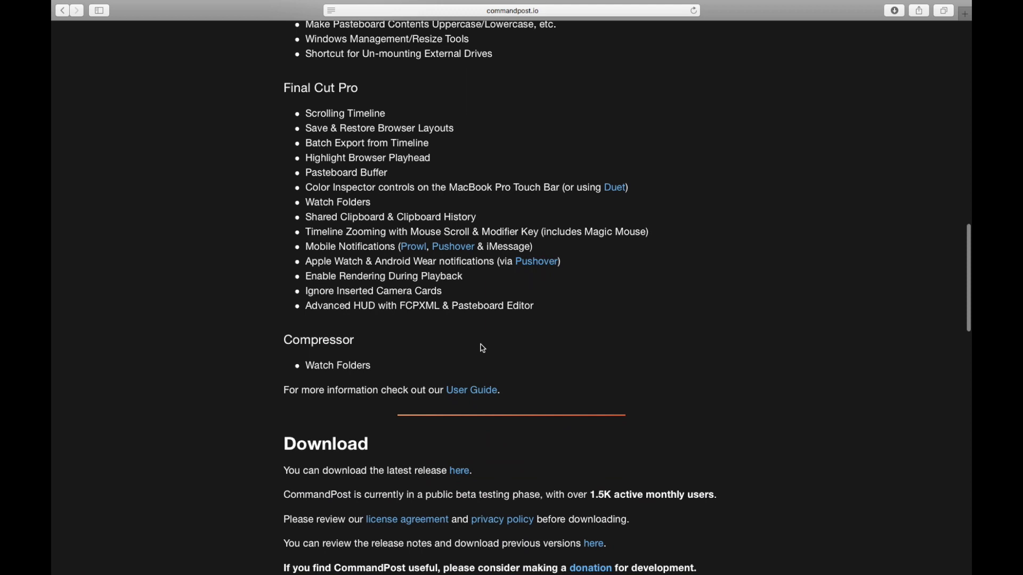
pyautogui.scroll(-1, 484, 349)
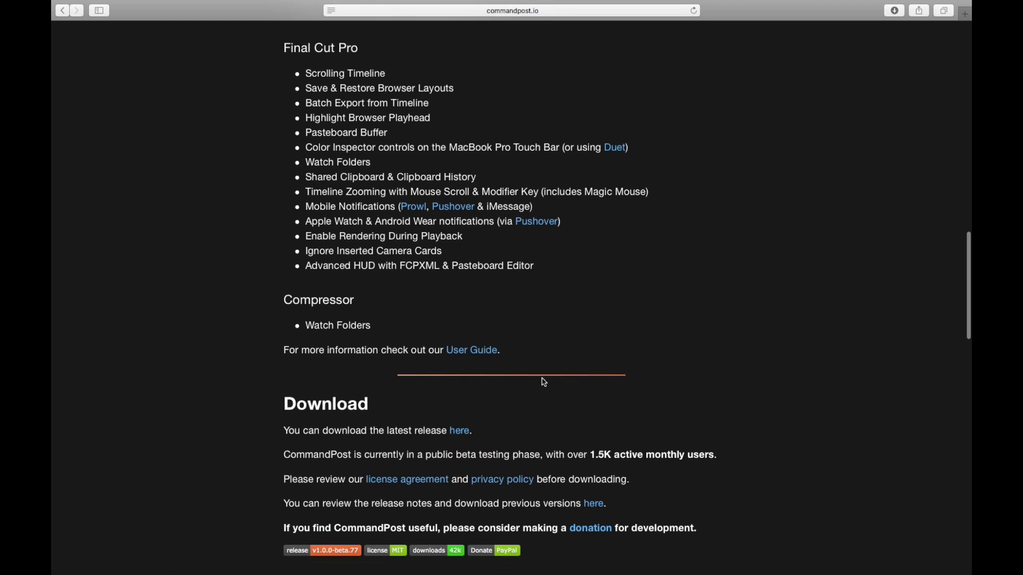
pyautogui.click(459, 432)
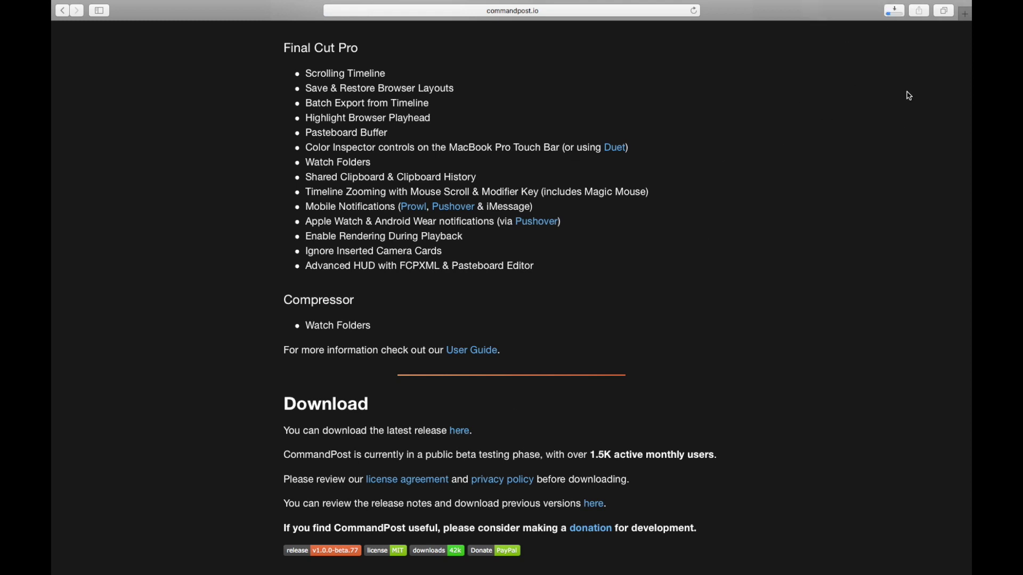
# Open the CommandPost_1.0.0-beta.77.dmg download and agree to its license.
pyautogui.click(899, 18)
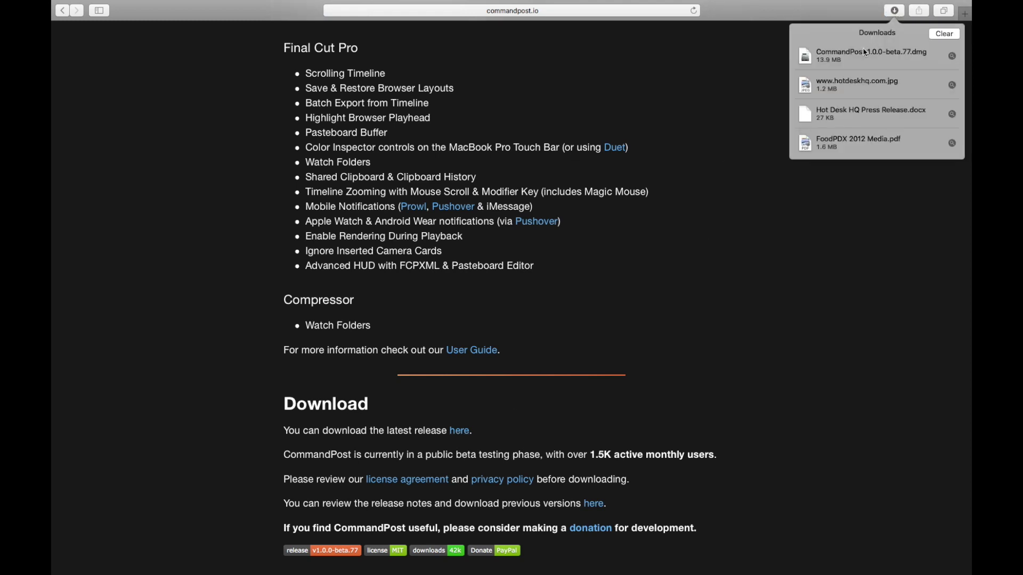
pyautogui.click(855, 65)
pyautogui.doubleClick(855, 65)
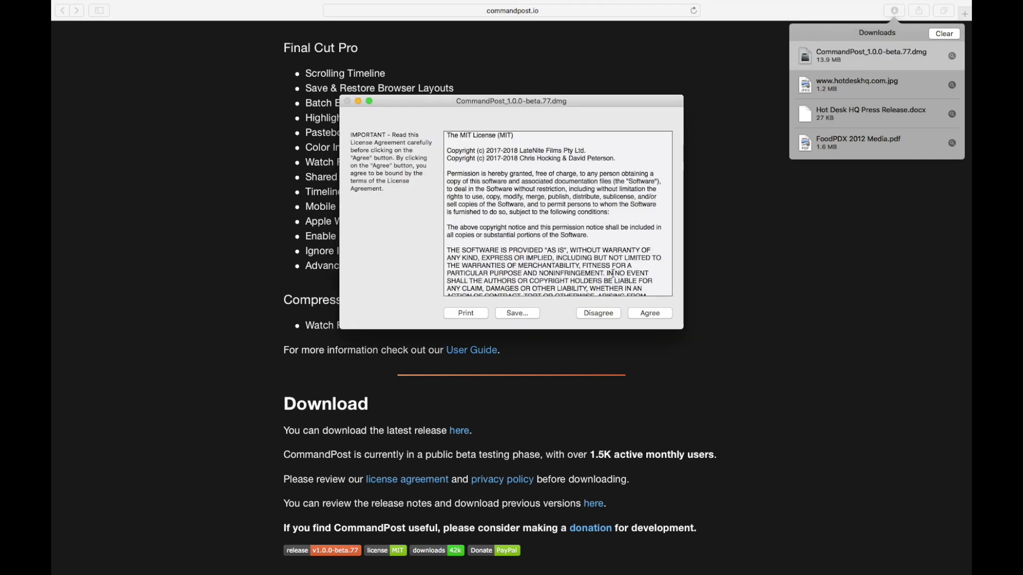
pyautogui.click(644, 315)
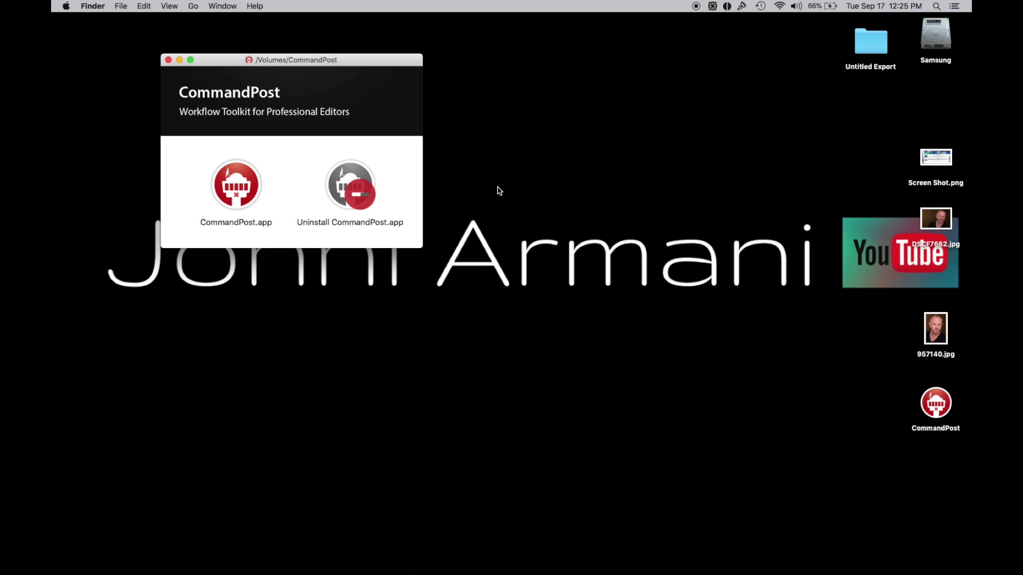
# Launch CommandPost.app past the security warning and move it to the Applications folder.
pyautogui.click(241, 195)
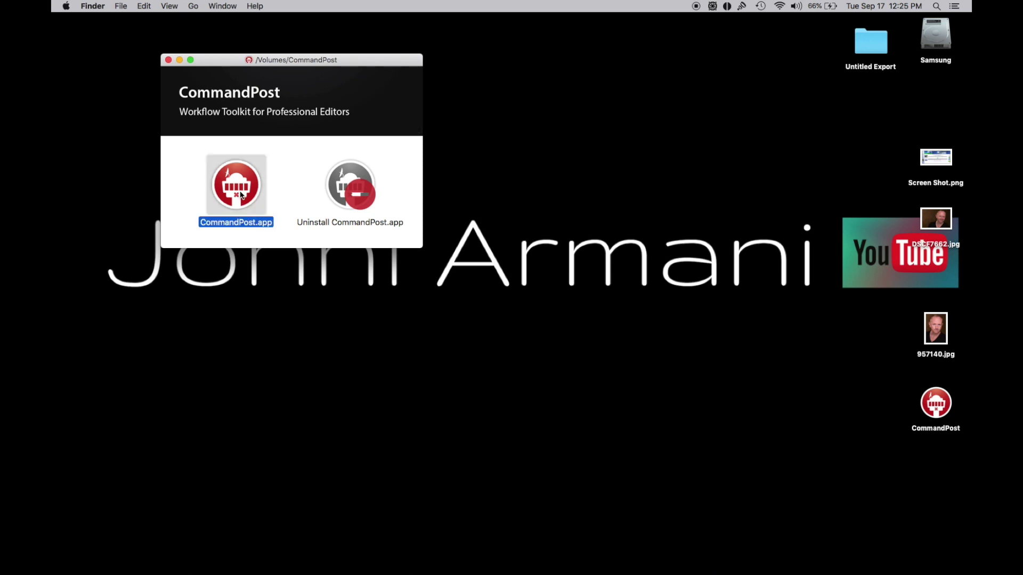
pyautogui.doubleClick(241, 195)
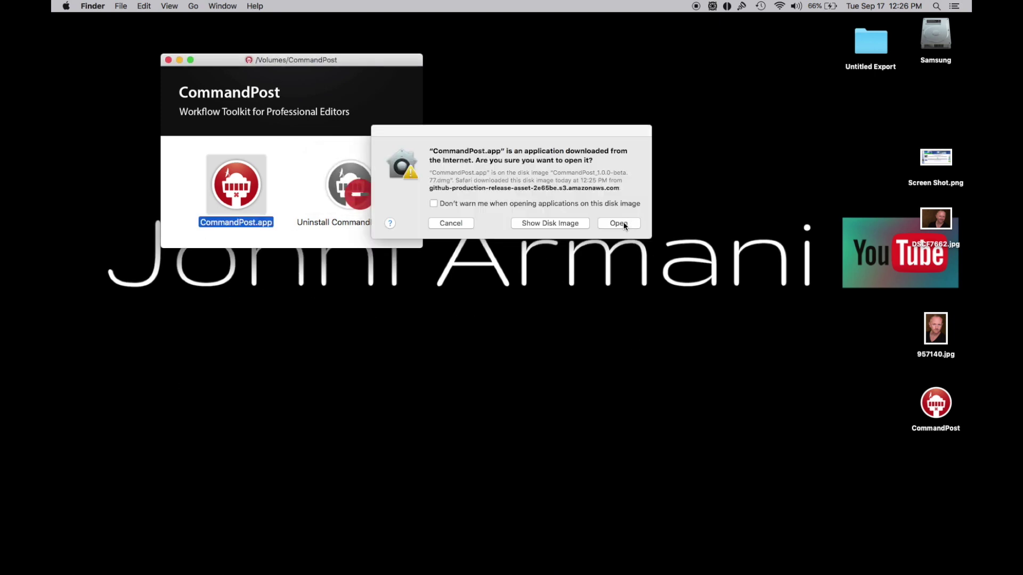
pyautogui.click(625, 226)
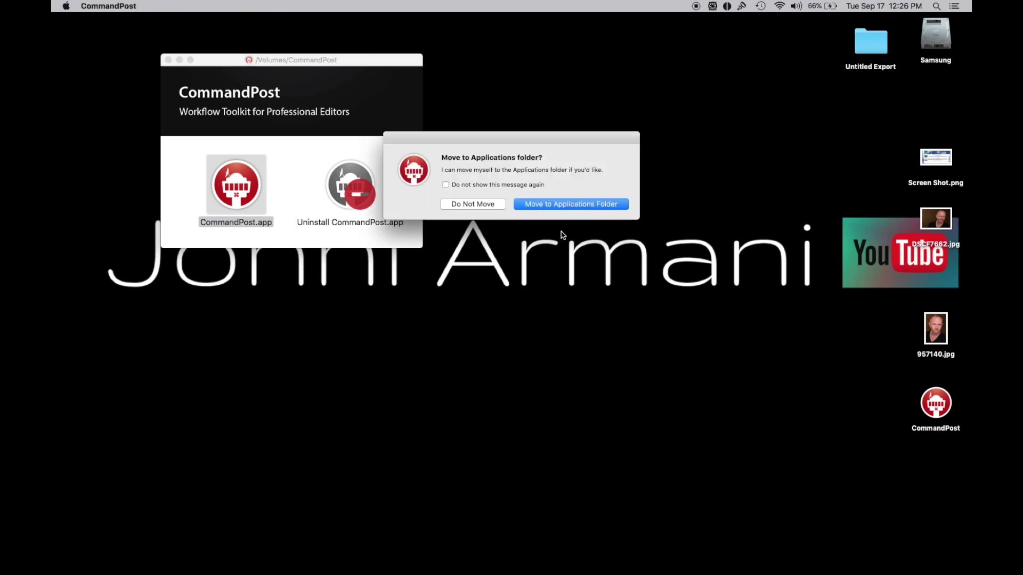
pyautogui.click(559, 206)
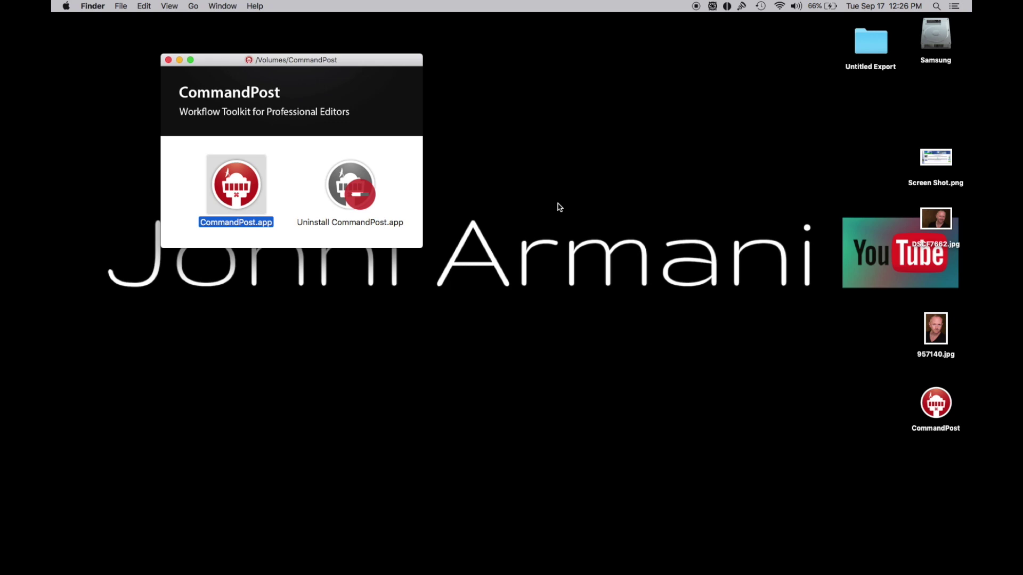
# Close the disk image window, allow CommandPost Accessibility access in Security & Privacy, then quit System Preferences.
pyautogui.click(168, 60)
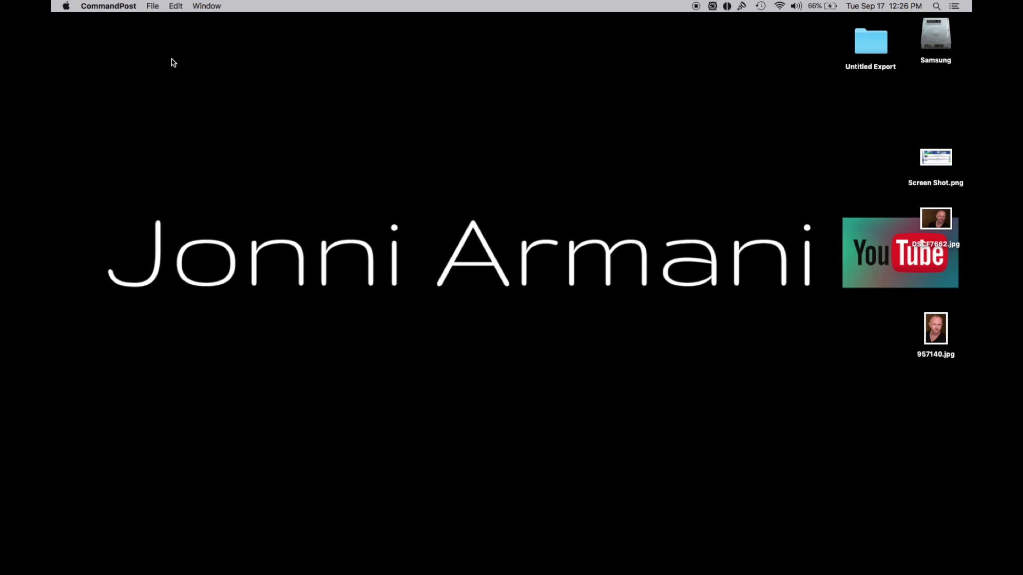
pyautogui.moveTo(570, 569)
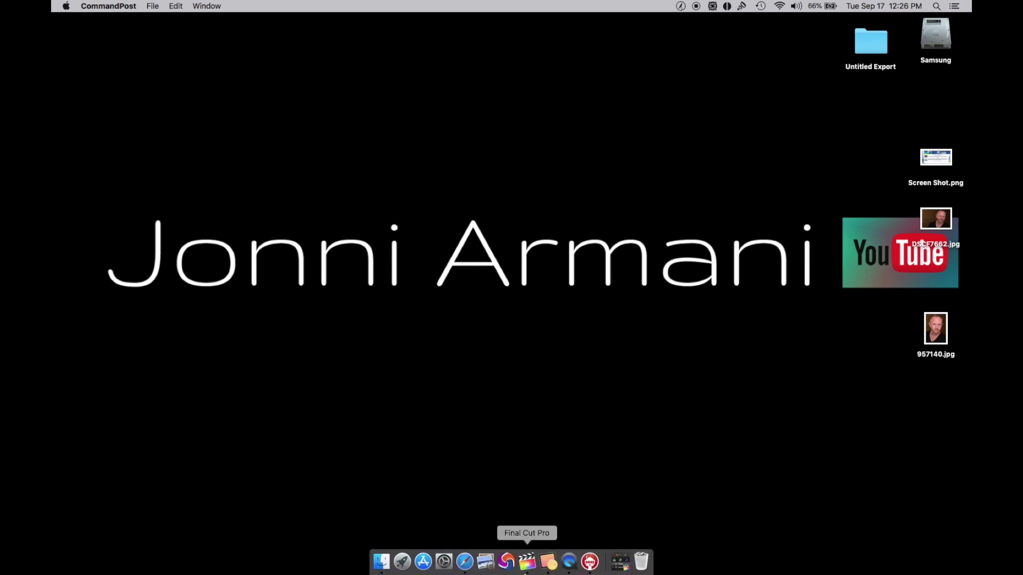
pyautogui.click(445, 562)
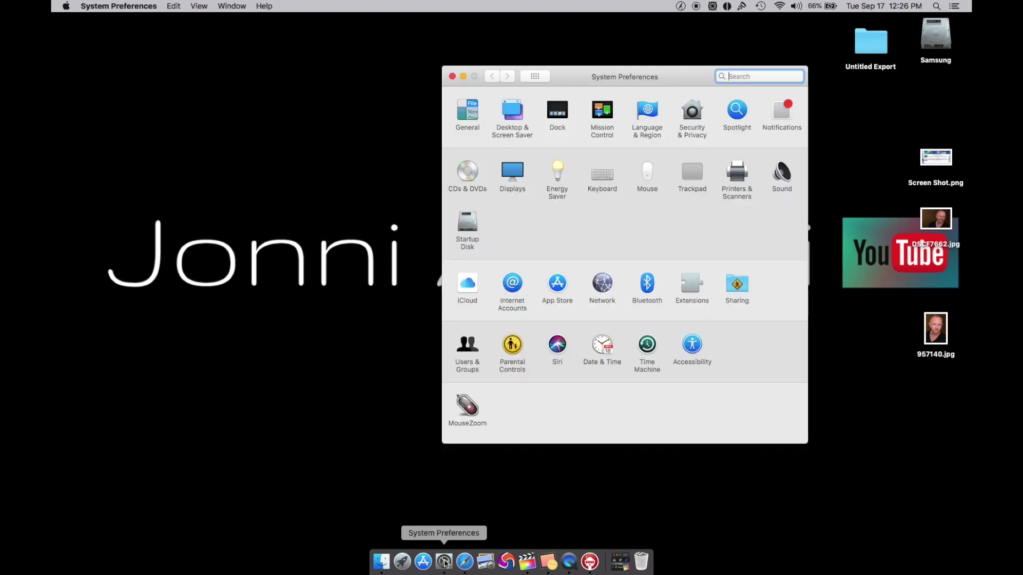
pyautogui.click(691, 117)
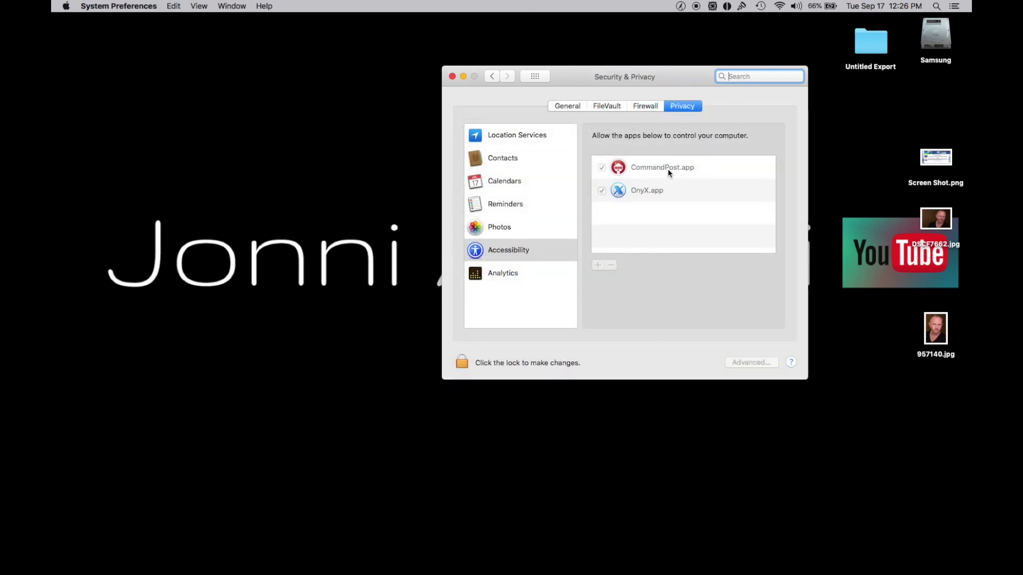
pyautogui.press('super+q')
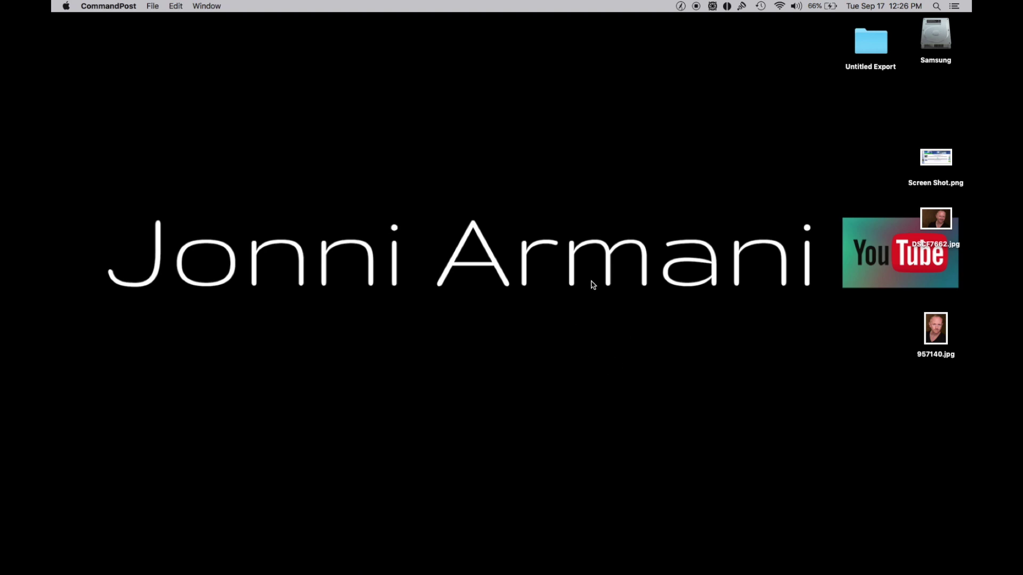
# Open CommandPost's Preferences from its menu-bar icon, showing the General settings.
pyautogui.click(682, 6)
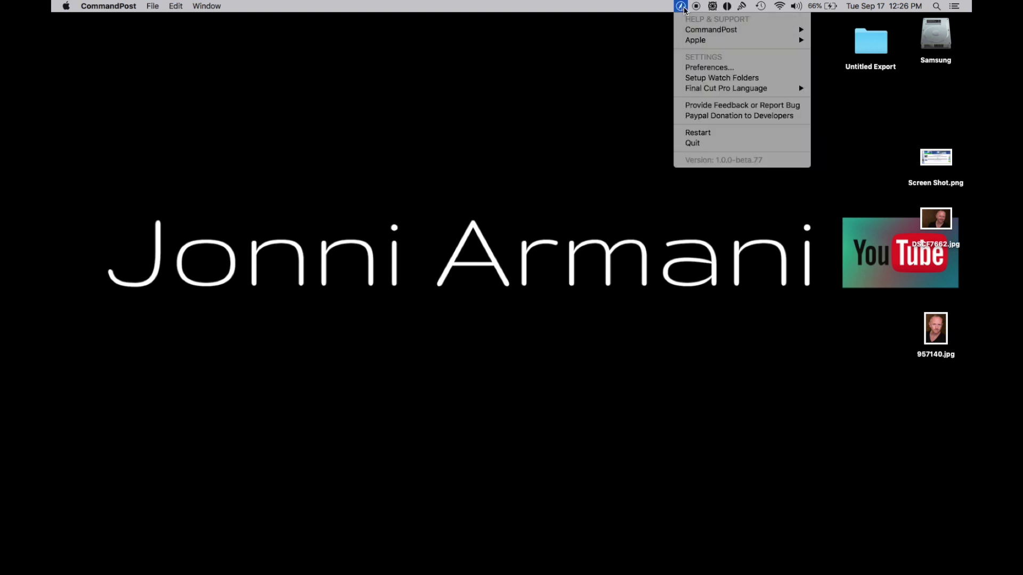
pyautogui.click(704, 68)
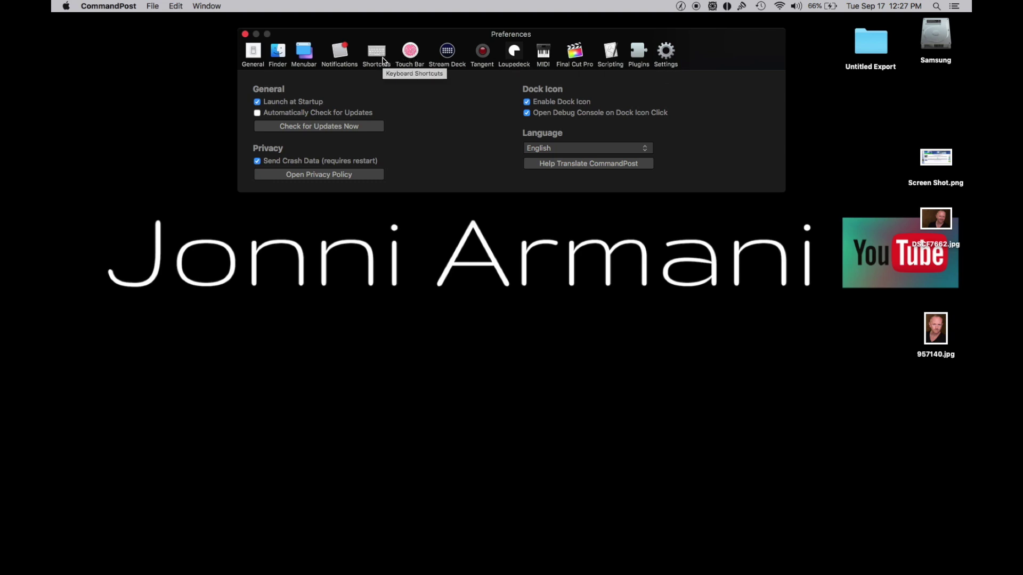
# Show CommandPost's Final Cut Pro preferences and launch Final Cut Pro with the Boise project.
pyautogui.click(574, 54)
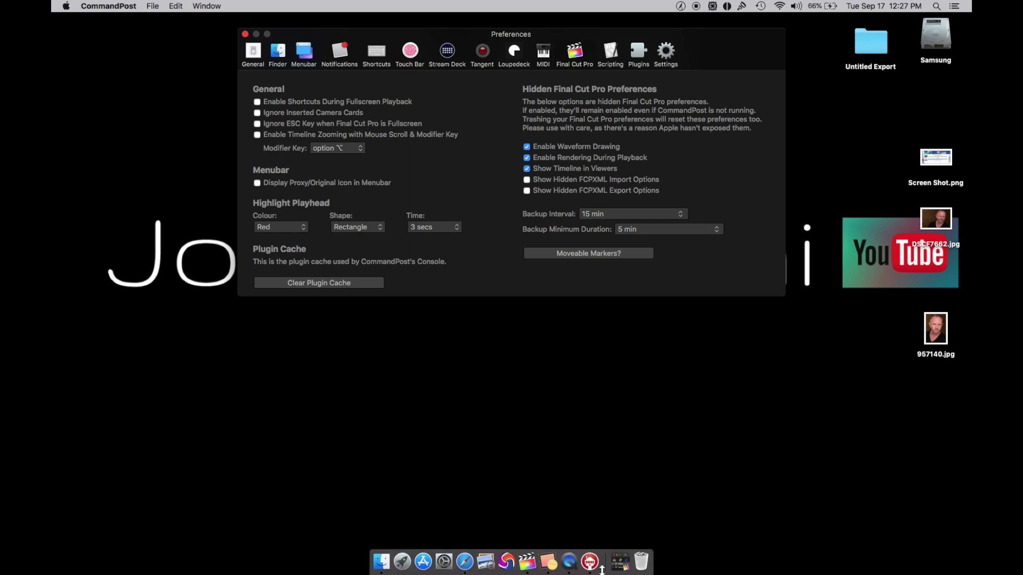
pyautogui.click(617, 564)
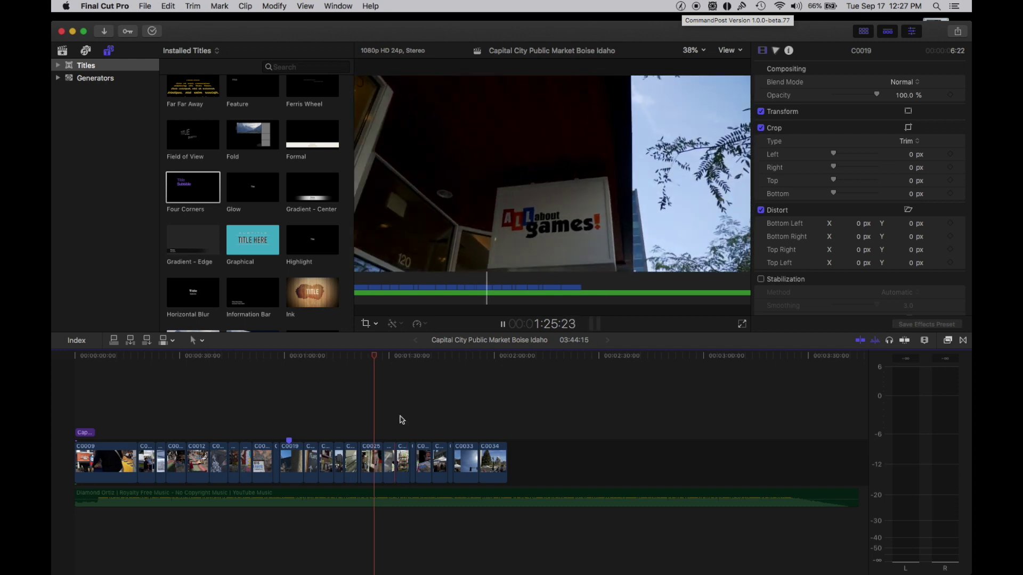
# Pause playback at 1:27:10 and switch back to CommandPost.
pyautogui.click(503, 324)
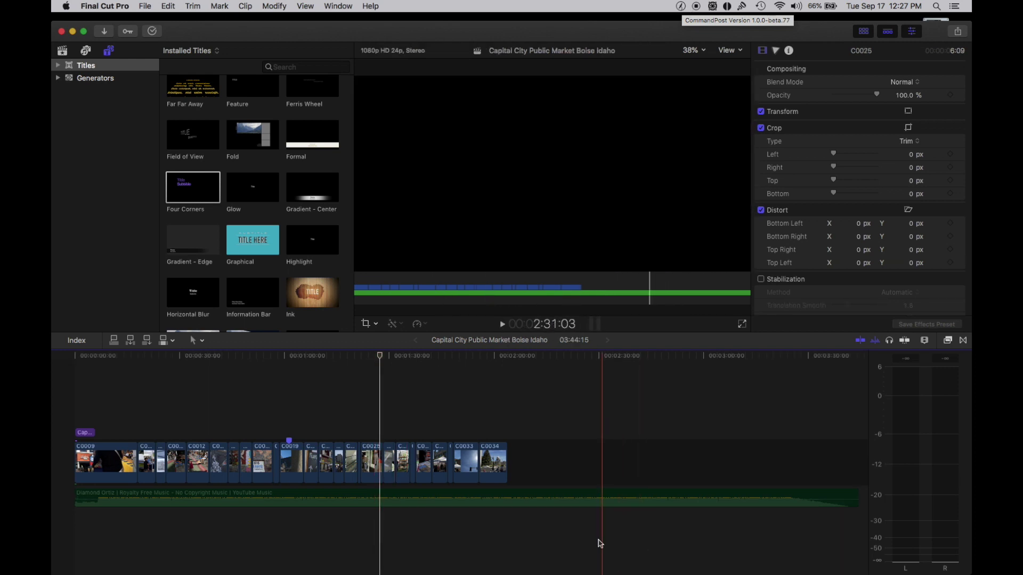
pyautogui.click(600, 568)
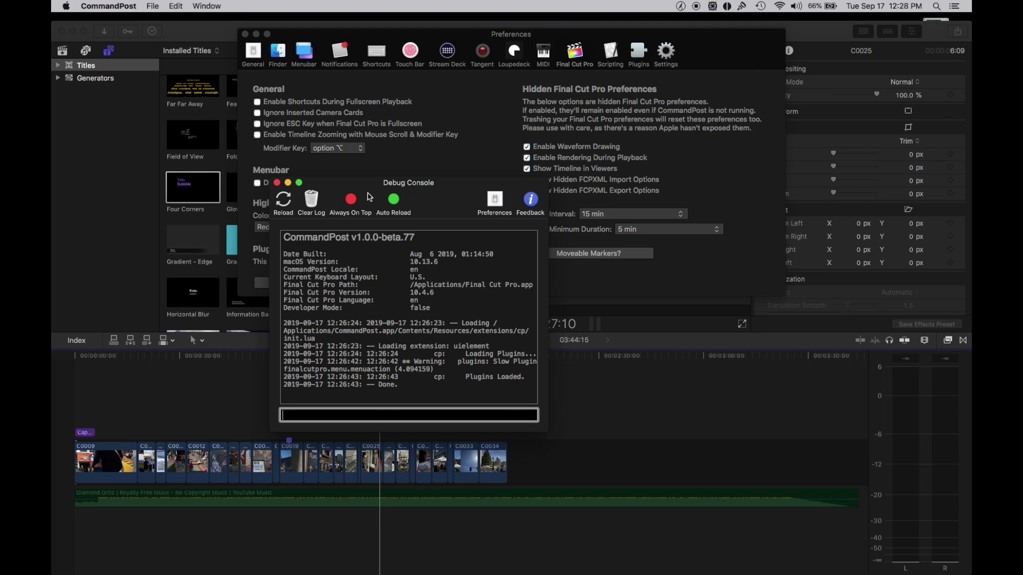
# Close the Debug Console and reopen CommandPost Preferences to reach the Moveable Markers help.
pyautogui.click(277, 184)
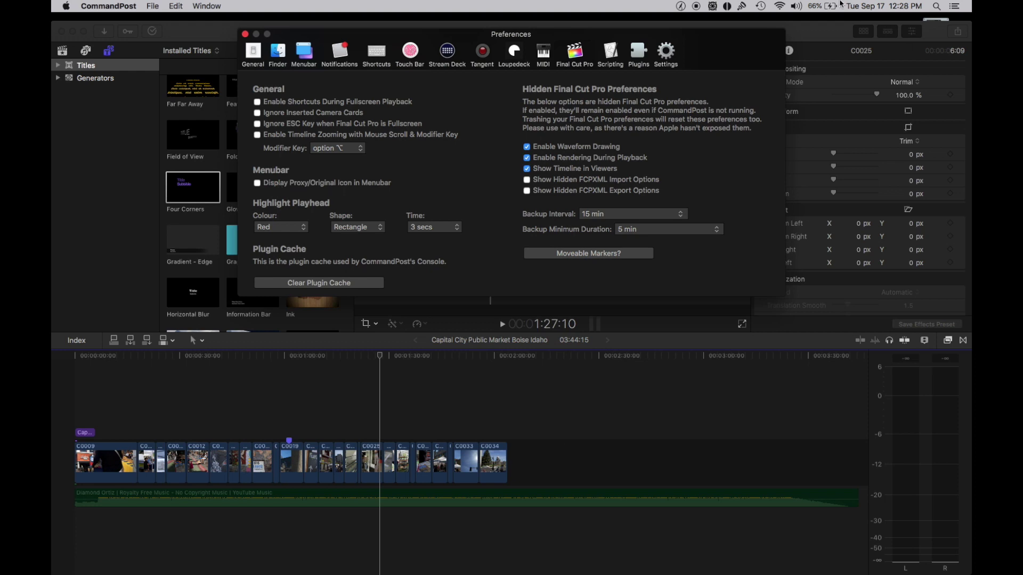
pyautogui.click(682, 6)
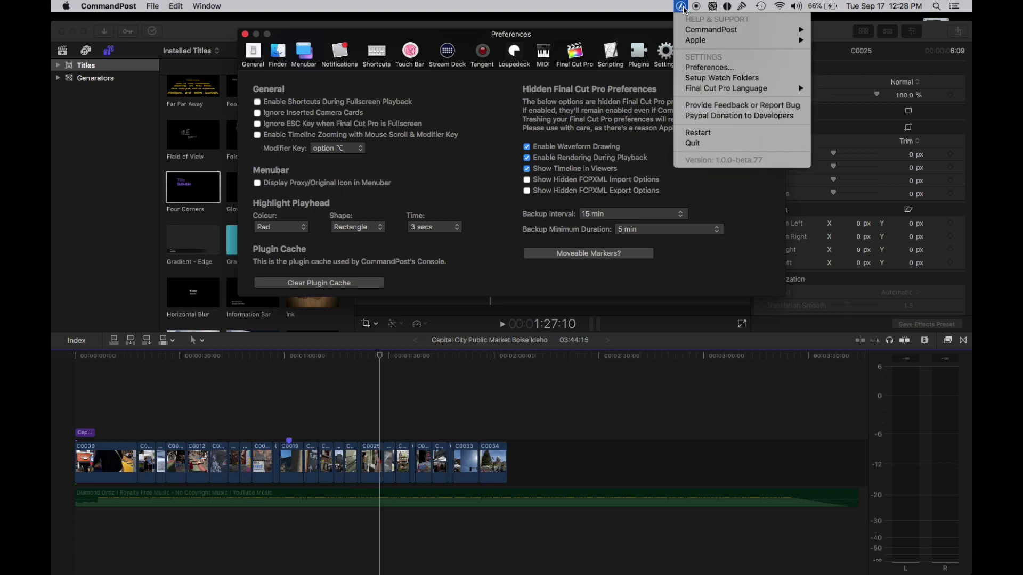
pyautogui.click(709, 69)
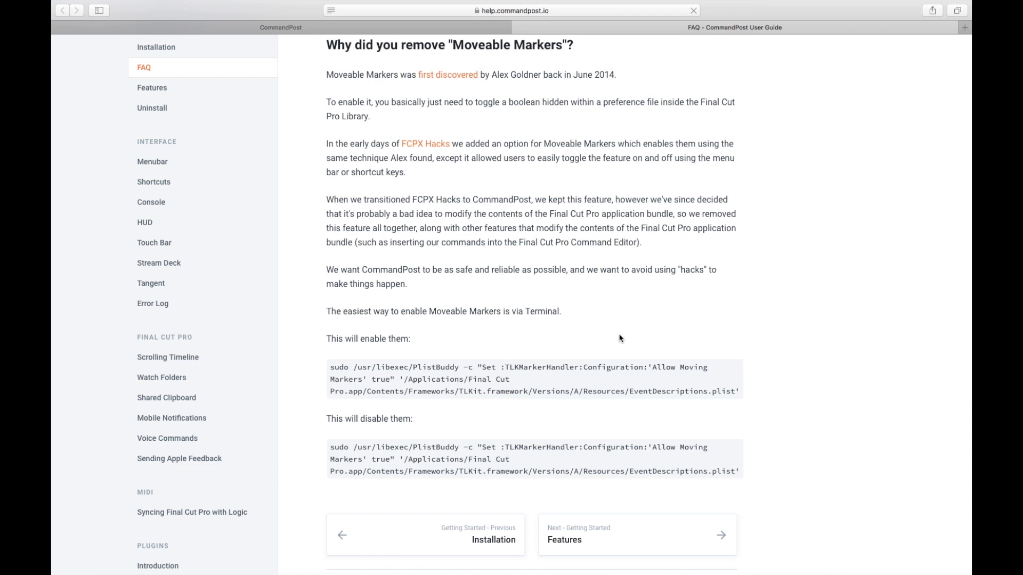
# Copy the Terminal command that enables Moveable Markers from the FAQ.
pyautogui.tripleClick(500, 378)
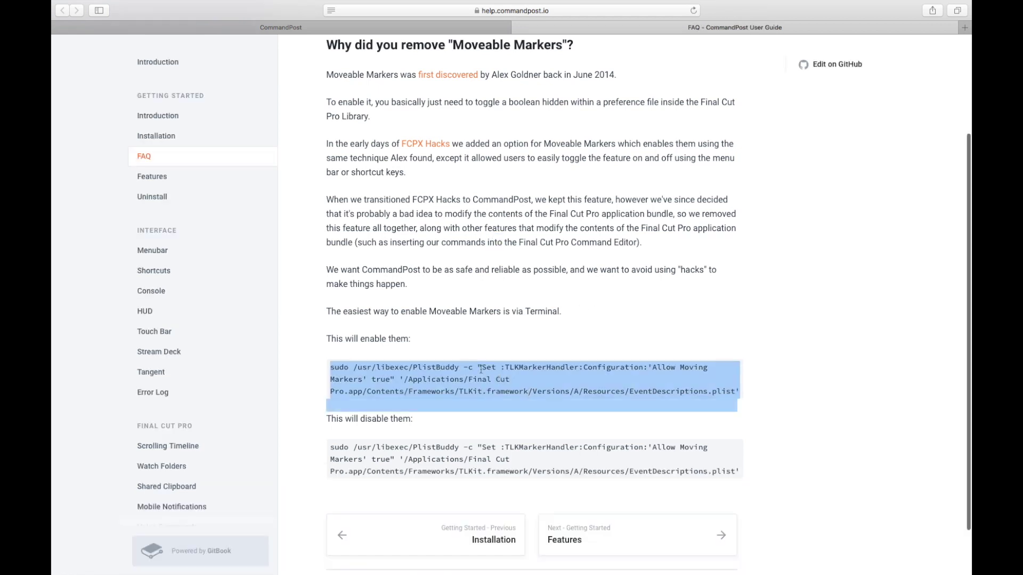
pyautogui.rightClick(481, 367)
pyautogui.click(502, 401)
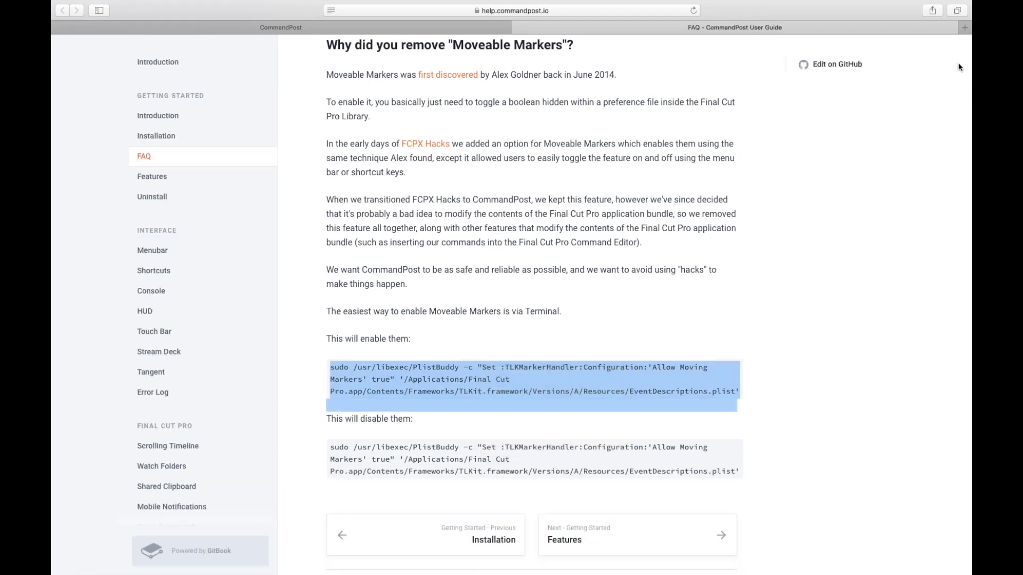
# Launch Terminal through Spotlight by searching 'ter'.
pyautogui.click(937, 7)
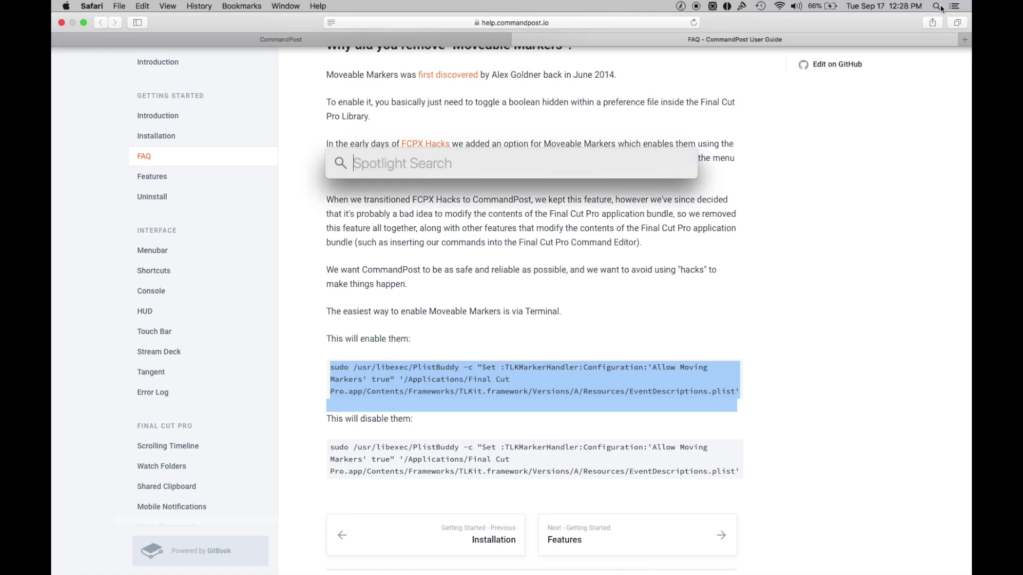
pyautogui.write('ter')
pyautogui.press('Return')
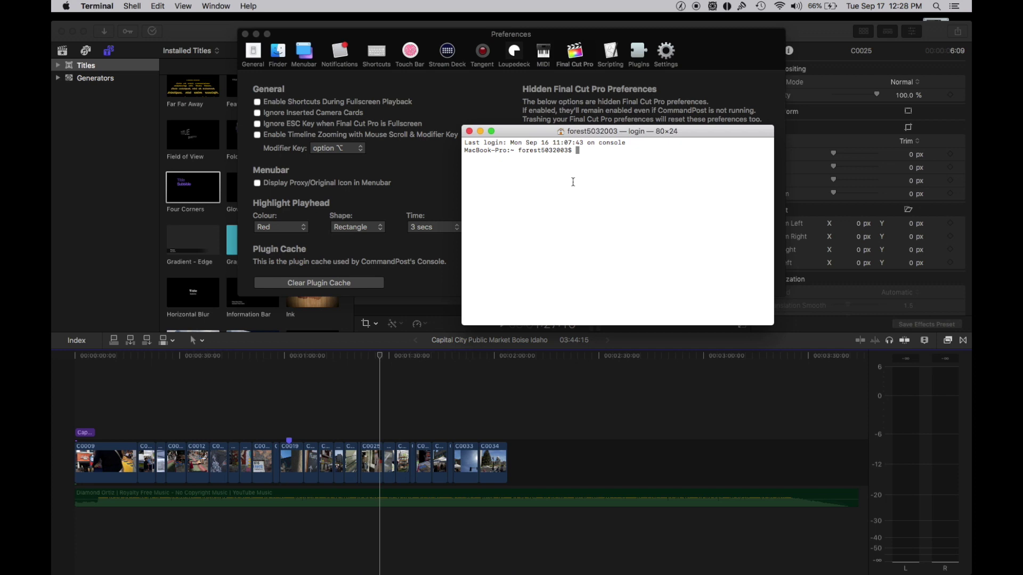
# Run the pasted sudo PlistBuddy marker command, then close Terminal and terminate the sudo process.
pyautogui.press('super+v')
pyautogui.press('Return')
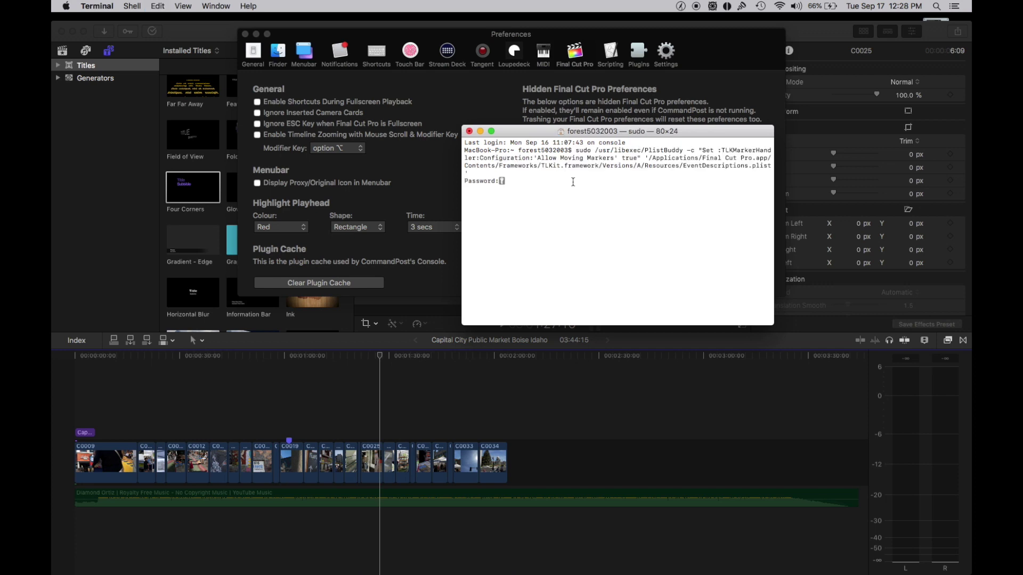
pyautogui.click(469, 132)
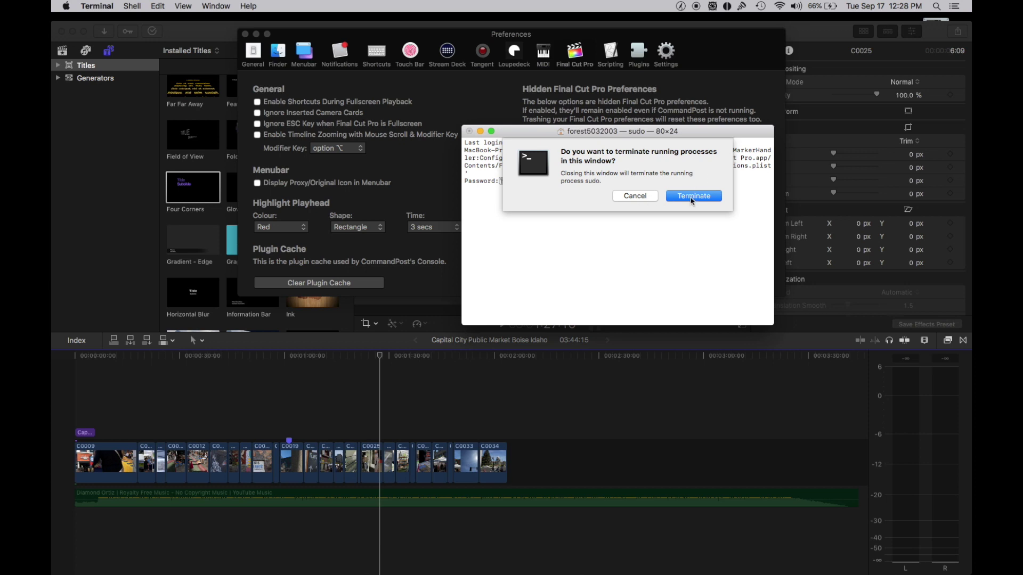
pyautogui.click(693, 197)
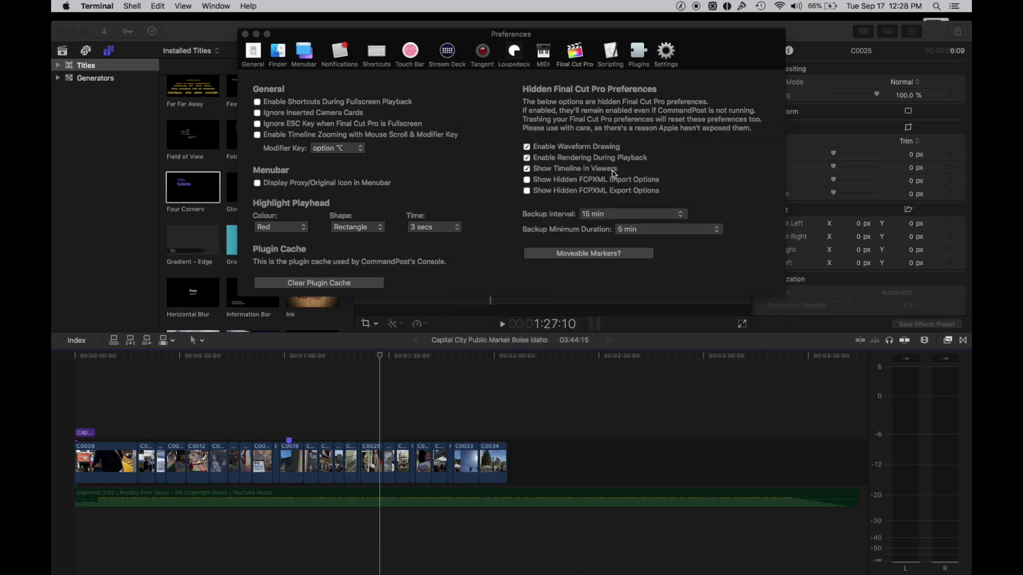
# Bring CommandPost Preferences forward and view Scripting, where Command Line and AppleScript stay off.
pyautogui.click(530, 173)
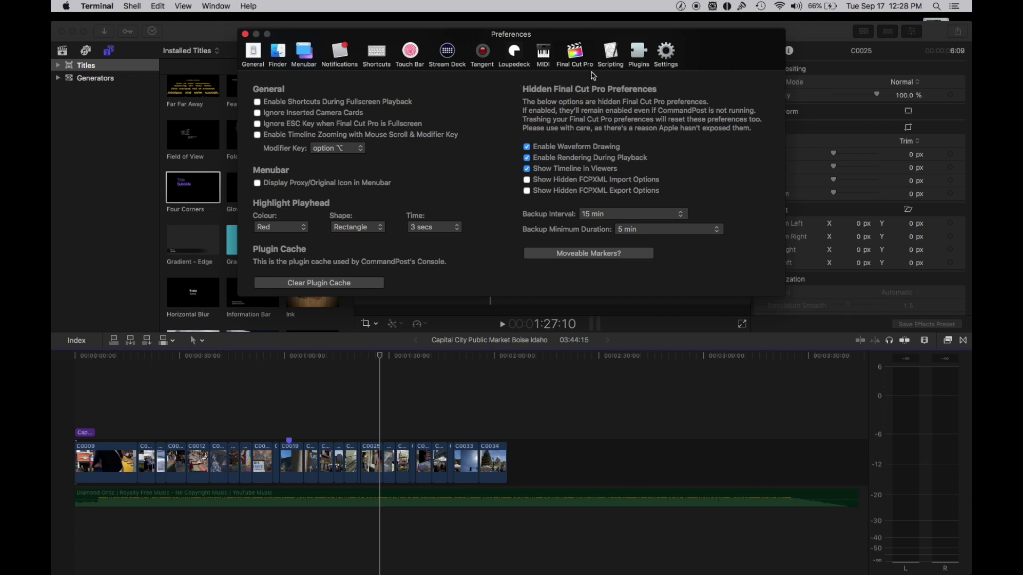
pyautogui.click(611, 59)
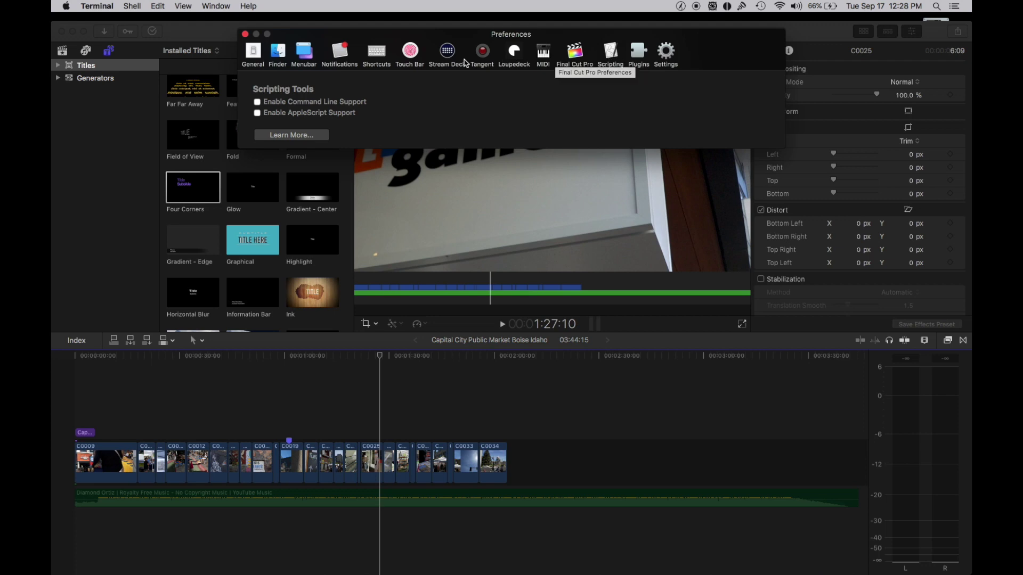
# Browse the keyboard Shortcuts list, then go back to the General preferences page.
pyautogui.click(378, 56)
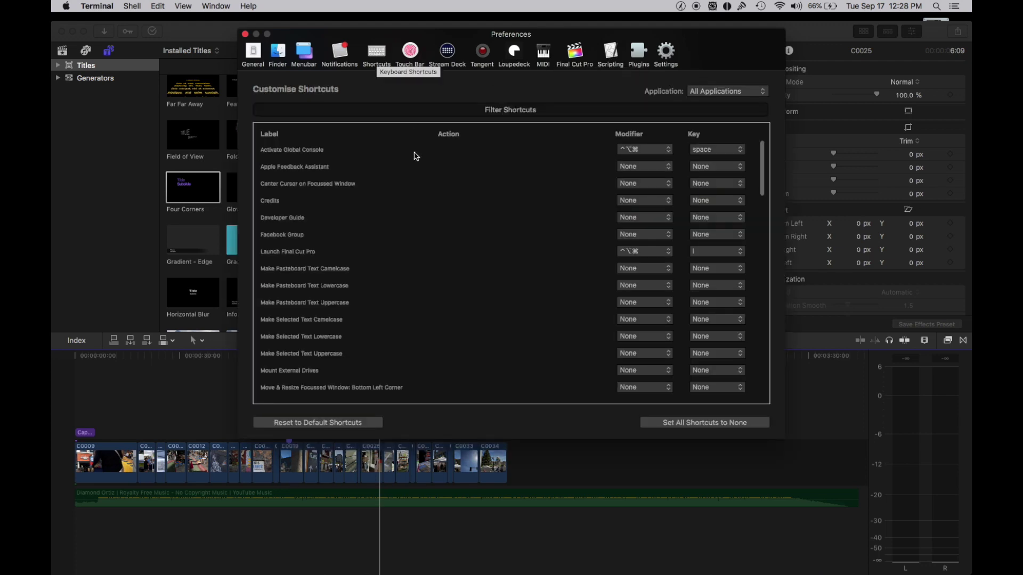
pyautogui.scroll(-5, 505, 318)
pyautogui.scroll(-1, 507, 318)
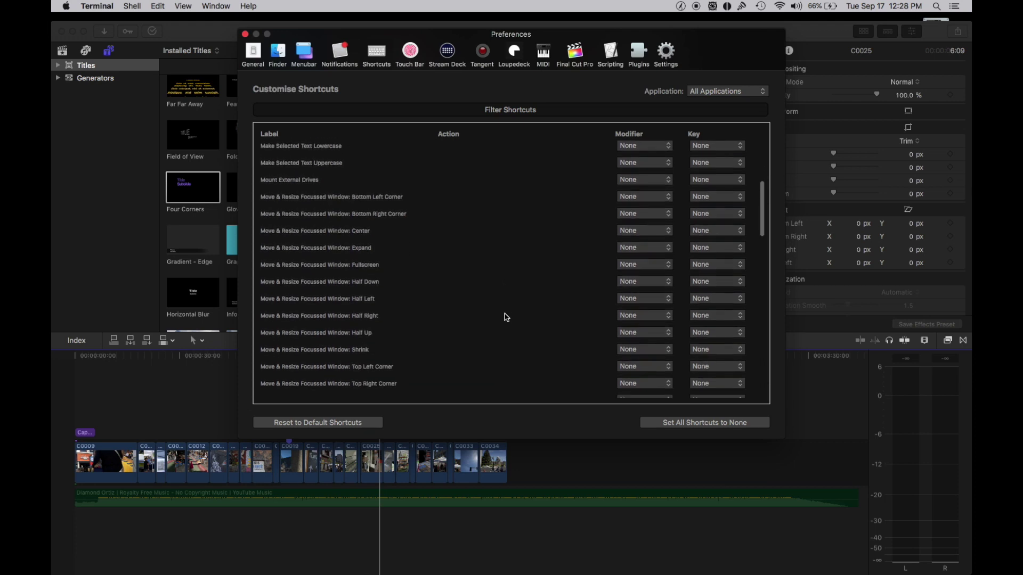
pyautogui.scroll(-5, 507, 318)
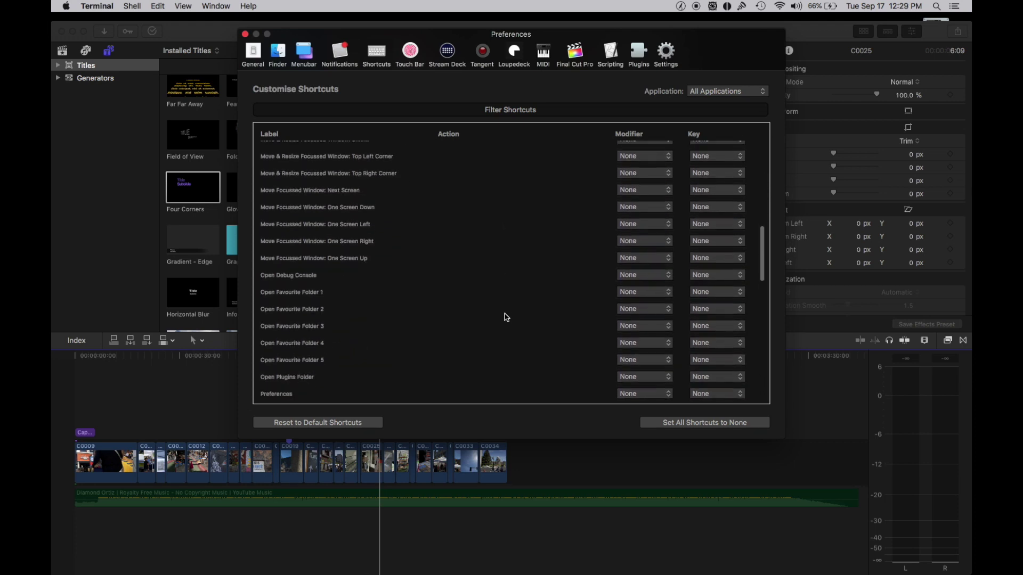
pyautogui.scroll(-2, 506, 317)
pyautogui.scroll(-5, 507, 317)
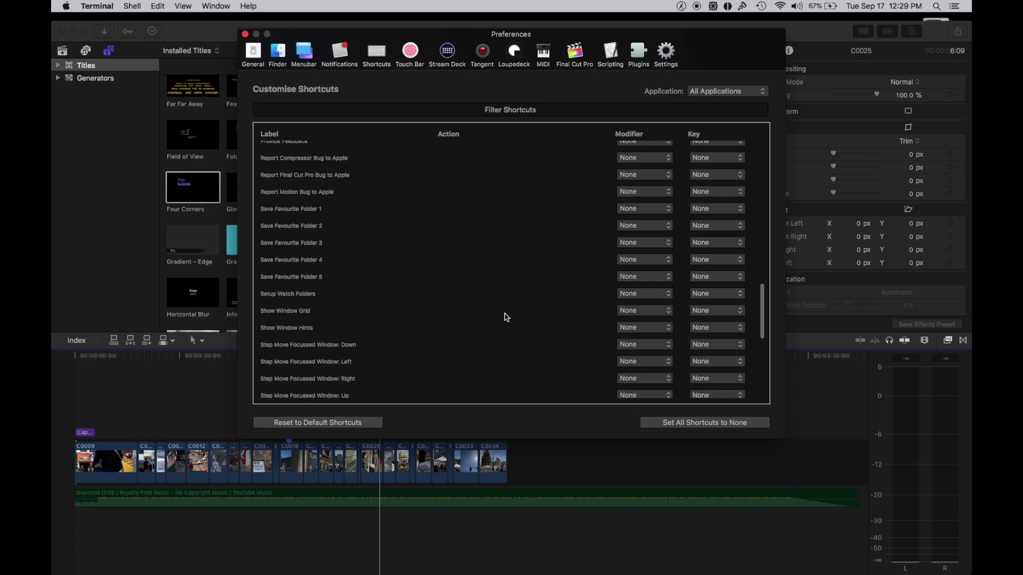
pyautogui.scroll(10, 507, 317)
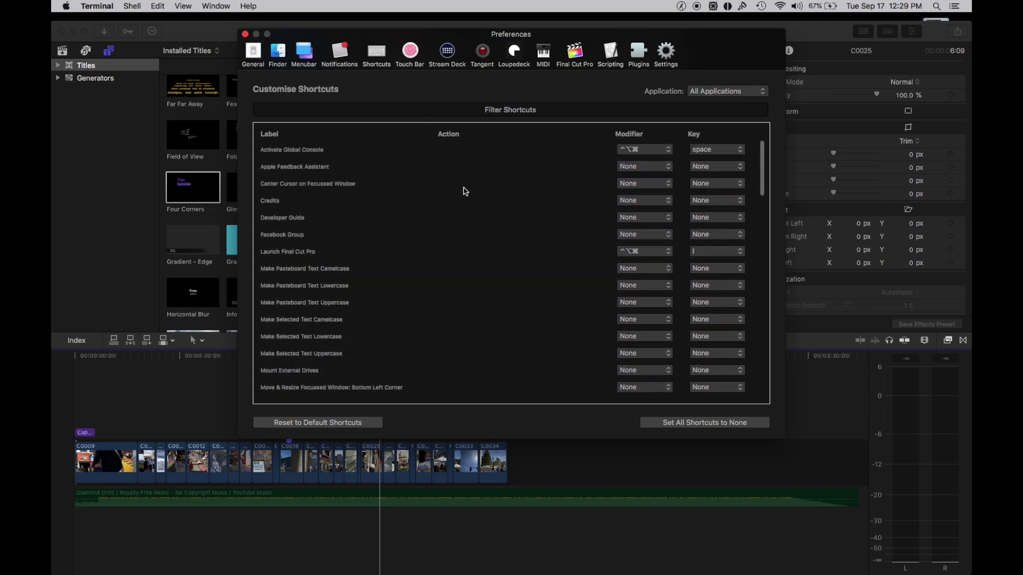
pyautogui.click(256, 56)
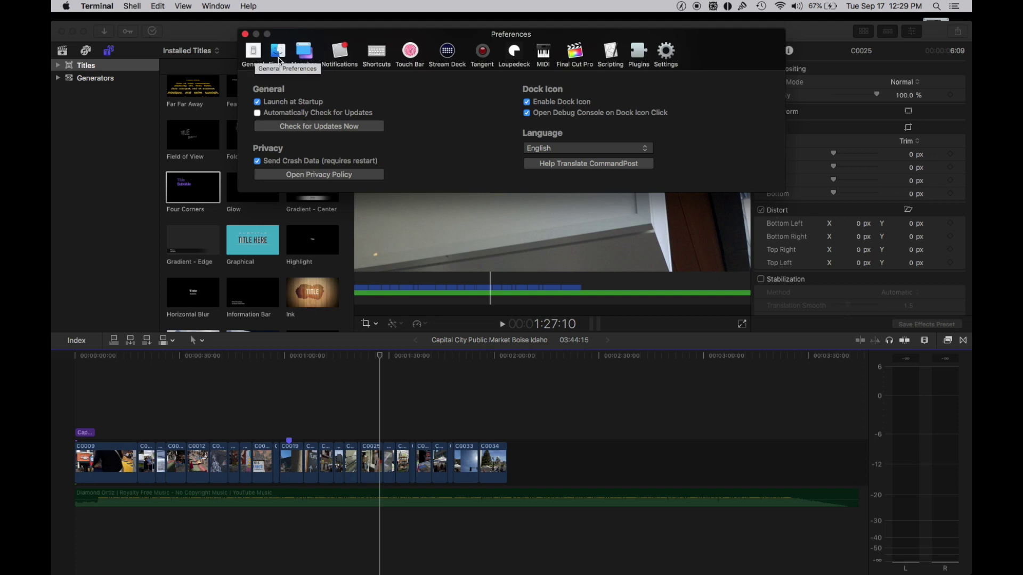